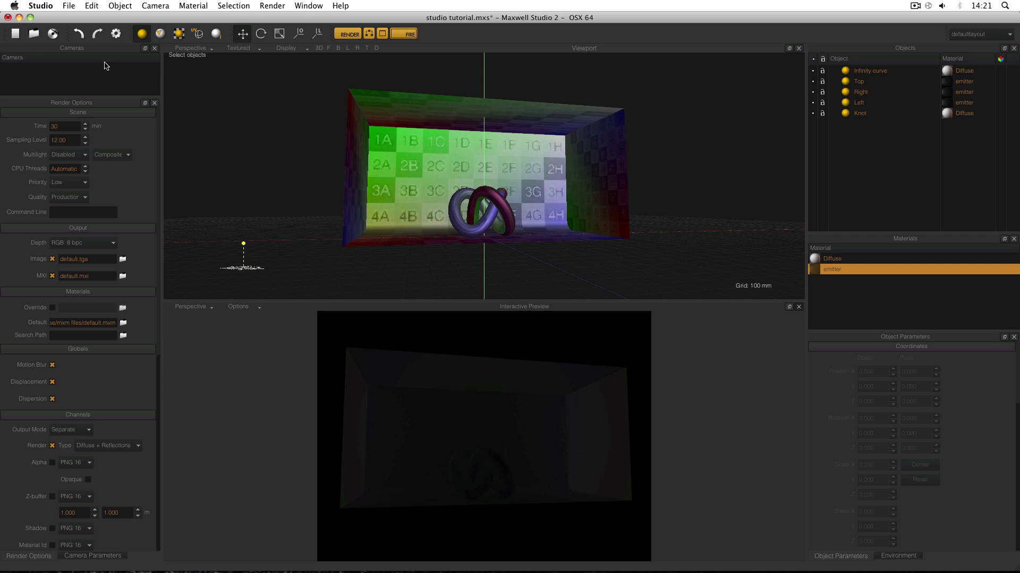
Step: Create a new camera in the scene and view the scene through it in the viewport
{"action": "right_click", "coordinate": [53, 72]}
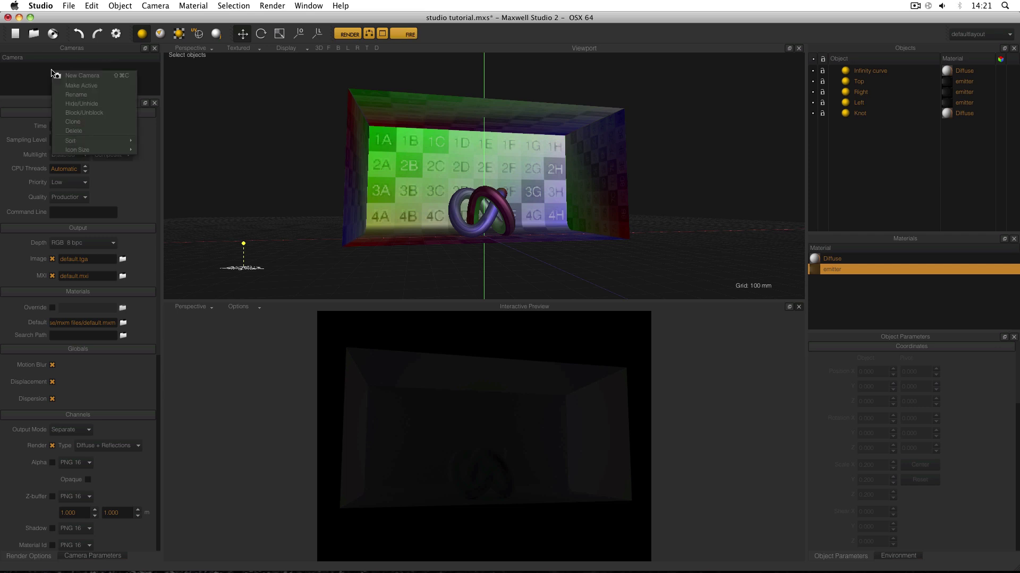
{"action": "left_click", "coordinate": [109, 78]}
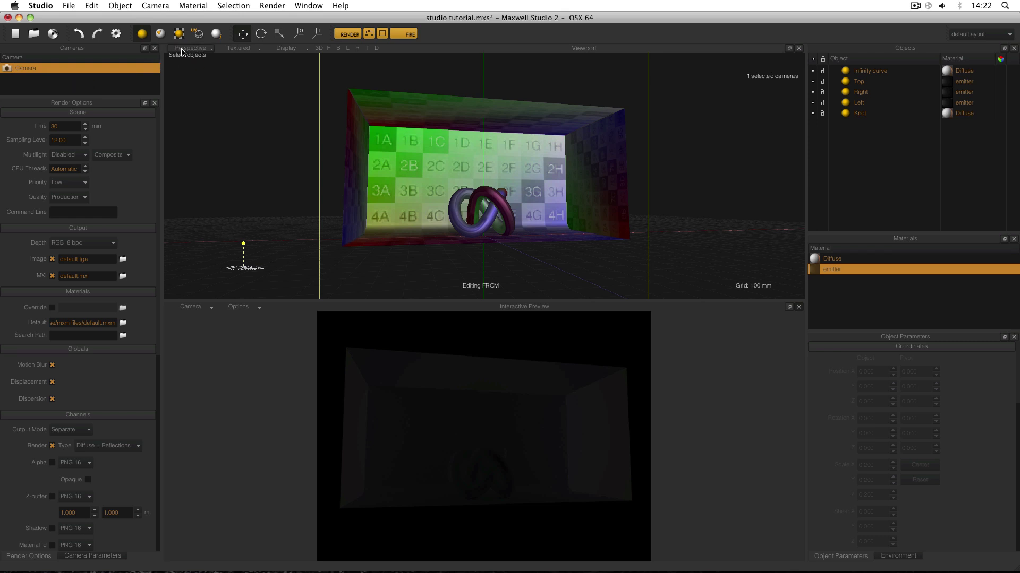
{"action": "left_click", "coordinate": [209, 49]}
{"action": "left_click", "coordinate": [208, 53]}
{"action": "double_click", "coordinate": [125, 68]}
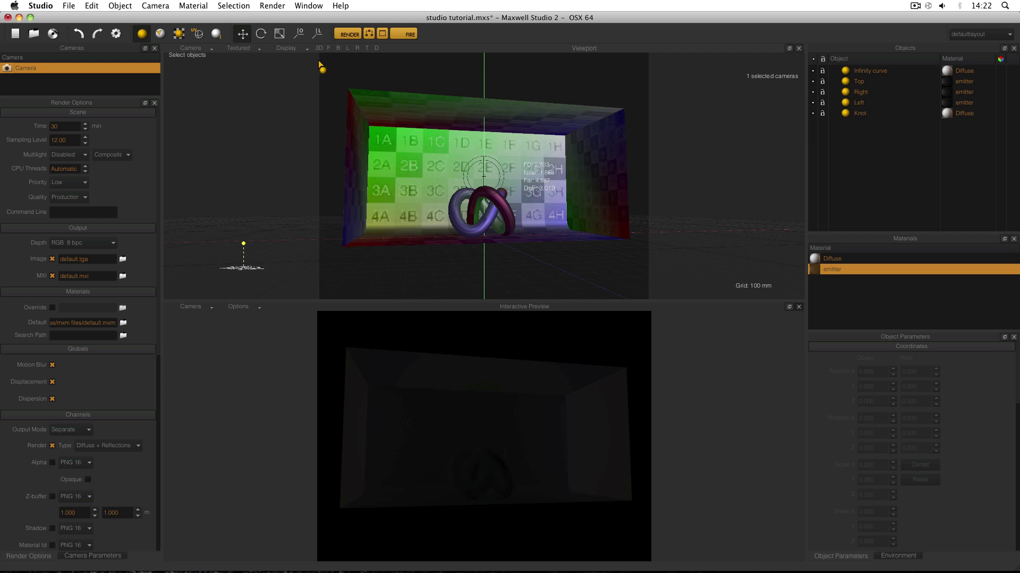
Step: Switch the viewport to the perspective view and back to the camera view
{"action": "left_click", "coordinate": [211, 50]}
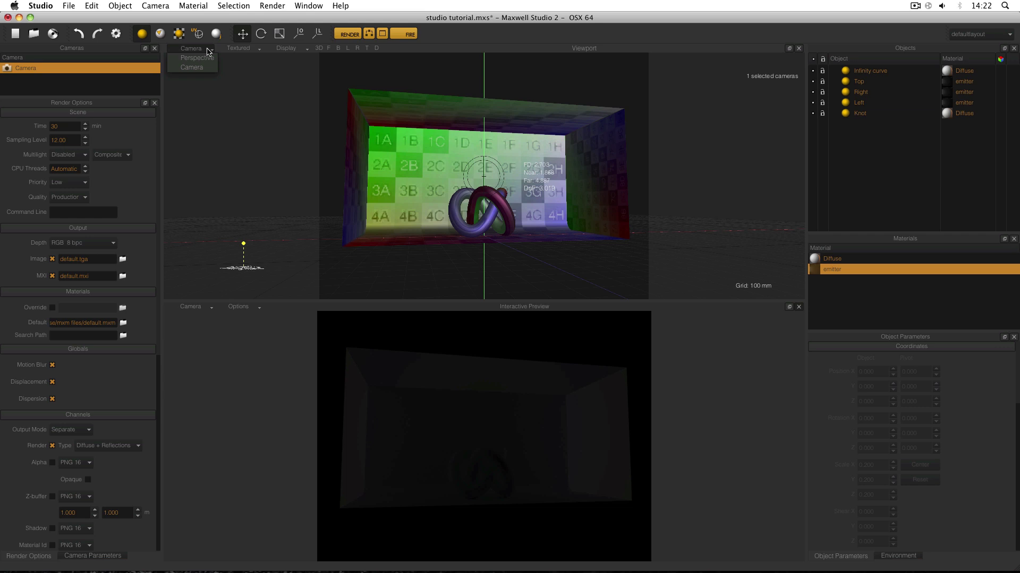
{"action": "left_click", "coordinate": [206, 58]}
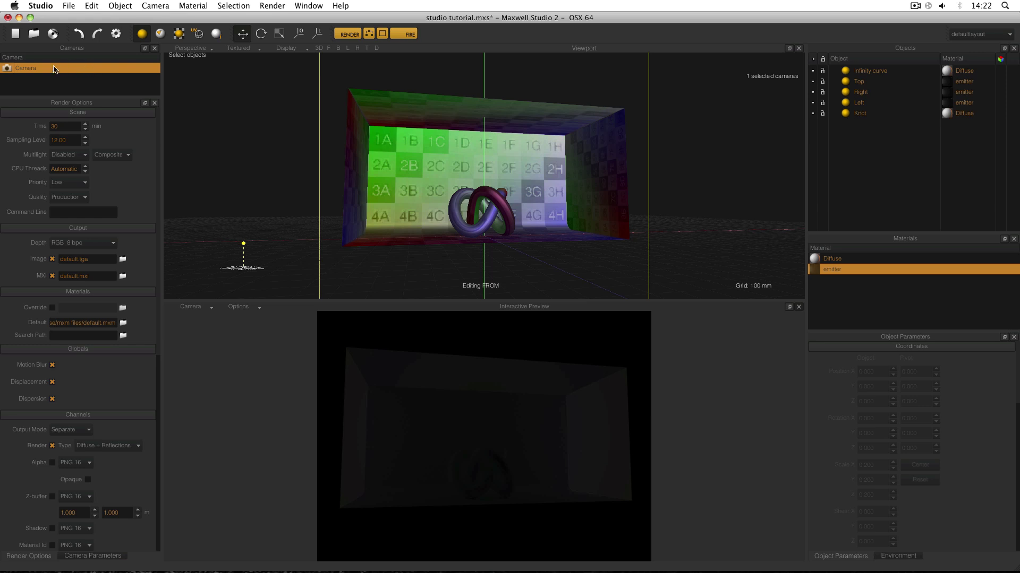
{"action": "left_click", "coordinate": [196, 48]}
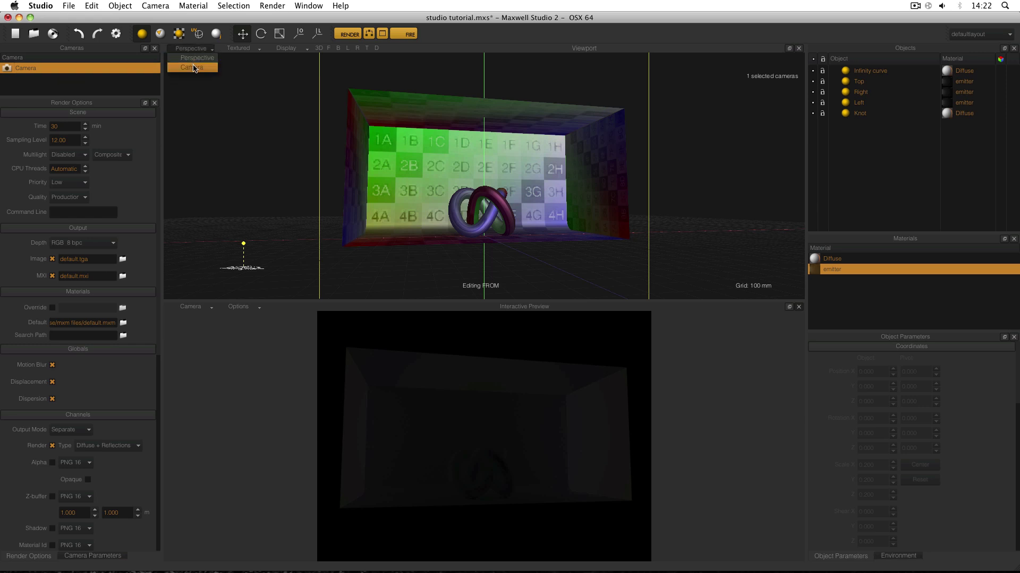
{"action": "left_click", "coordinate": [194, 68]}
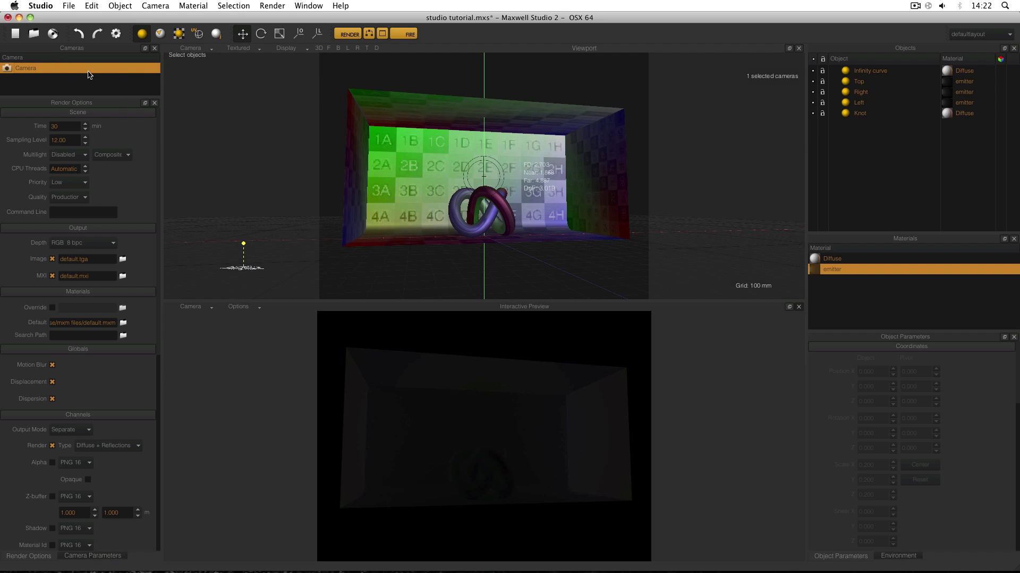
Step: Unlock the camera's resolution ratio and set its resolution to 1920 × 1080 px
{"action": "left_click", "coordinate": [111, 556]}
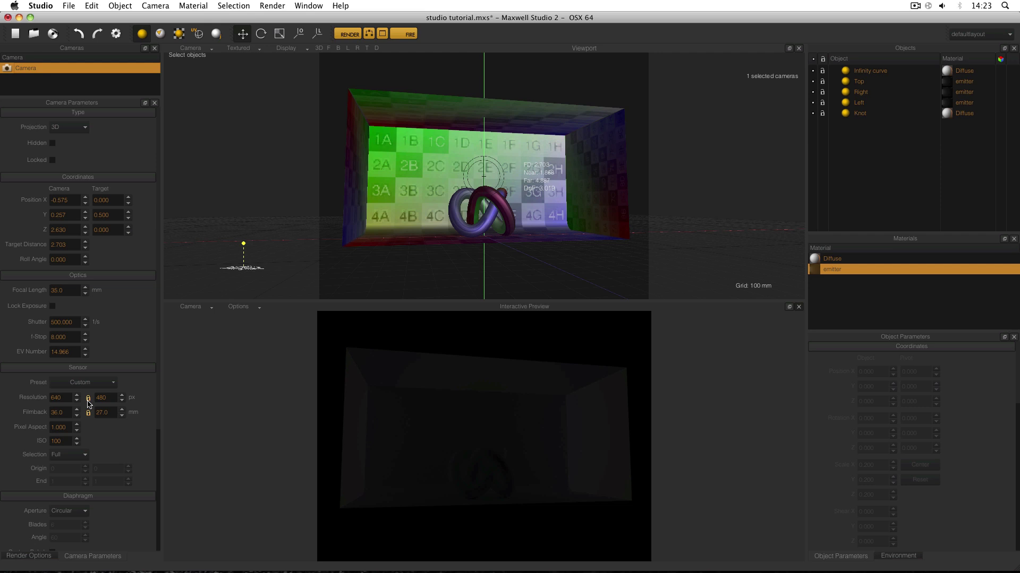
{"action": "left_click", "coordinate": [31, 394]}
{"action": "type", "text": "1920"}
{"action": "key", "text": "Return"}
{"action": "left_click", "coordinate": [96, 400]}
{"action": "double_click", "coordinate": [109, 398]}
{"action": "type", "text": "1080"}
{"action": "key", "text": "Return"}
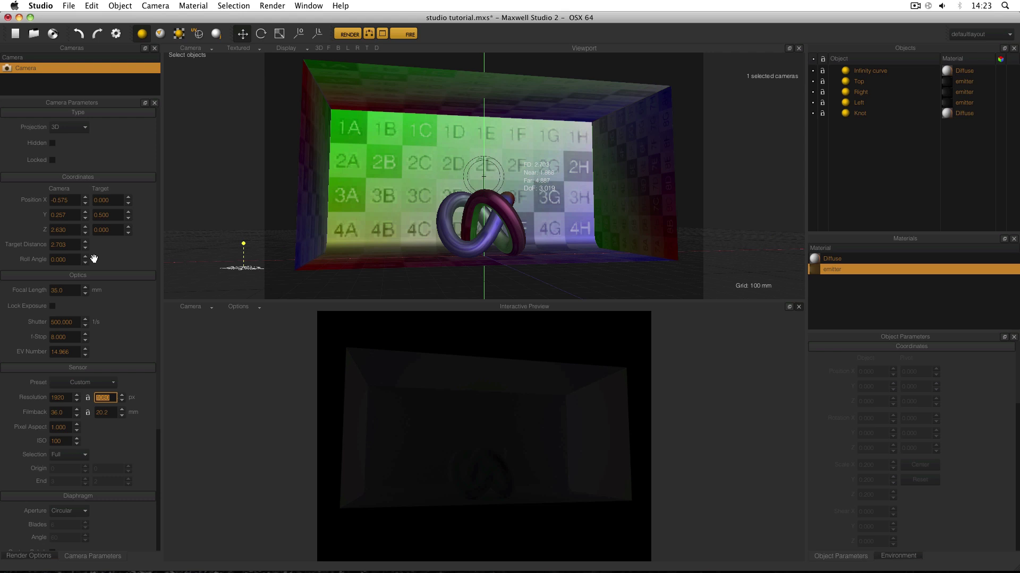
Step: Set the camera's focal length to 50 mm
{"action": "double_click", "coordinate": [74, 291]}
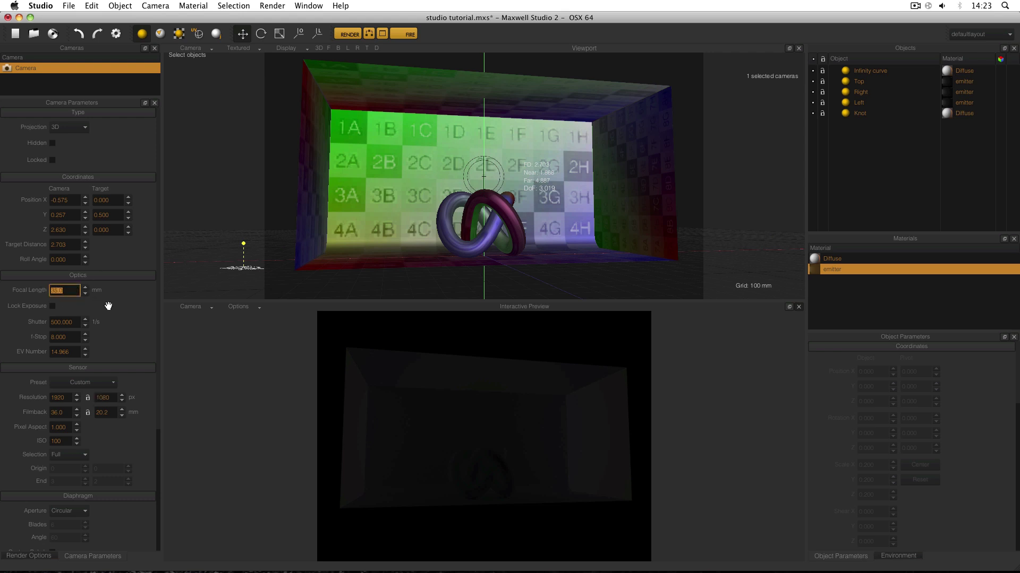
{"action": "type", "text": "50"}
{"action": "key", "text": "Tab"}
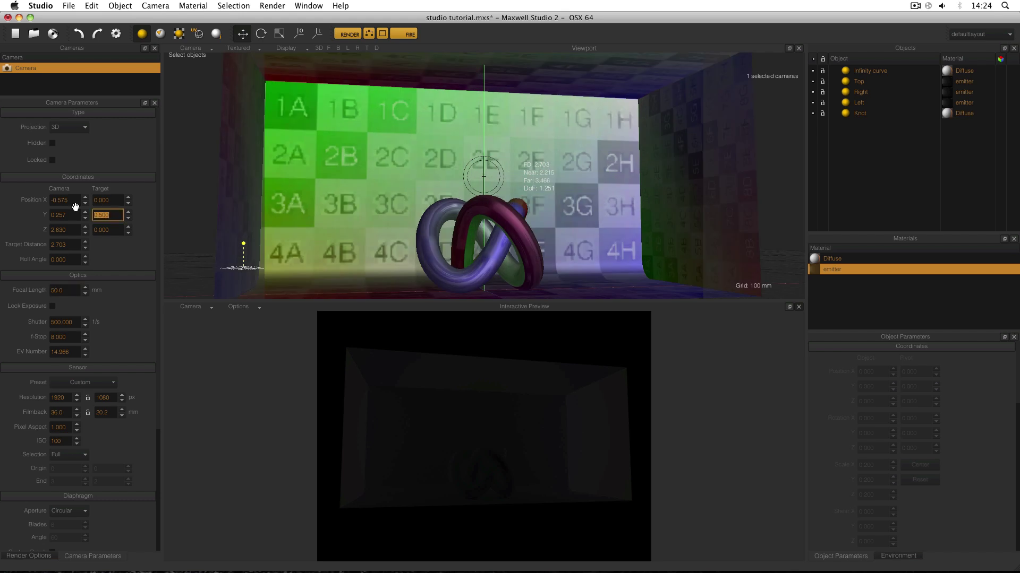
Step: Set the camera's X position to 0 and its Y position to 0.5, level with the target
{"action": "double_click", "coordinate": [62, 201]}
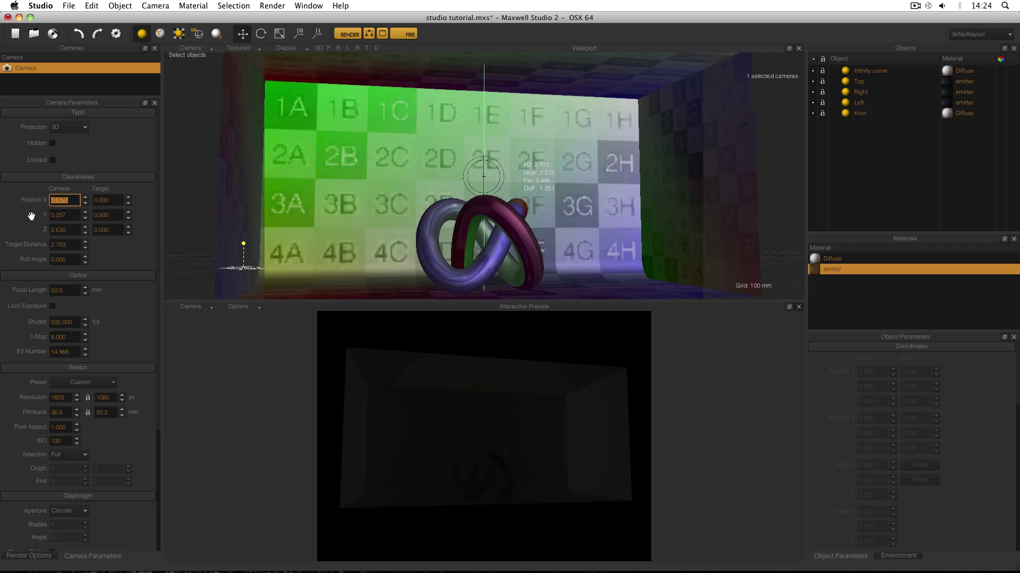
{"action": "type", "text": "0"}
{"action": "key", "text": "Tab"}
{"action": "key", "text": "BackSpace"}
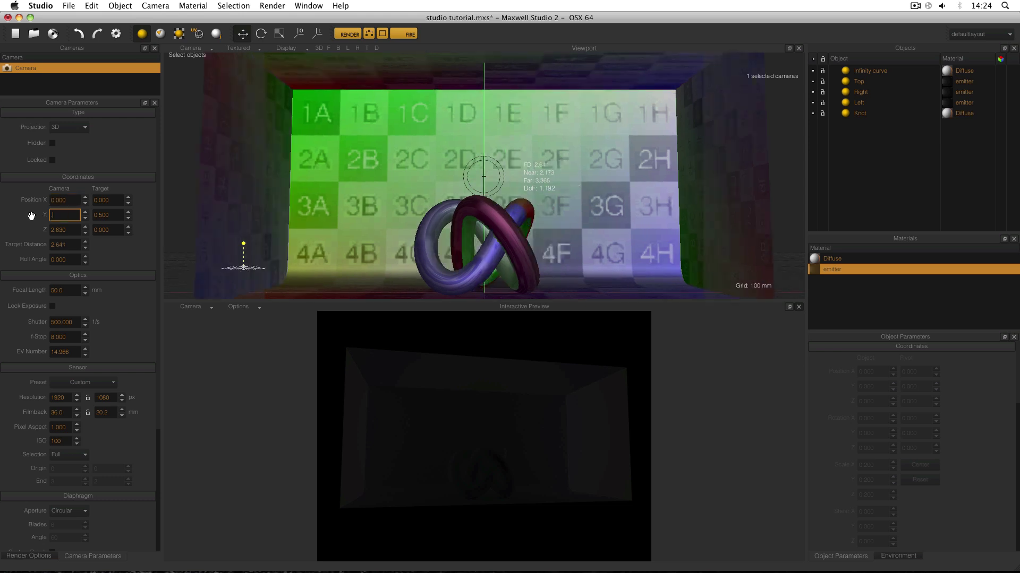
{"action": "key", "text": "Tab"}
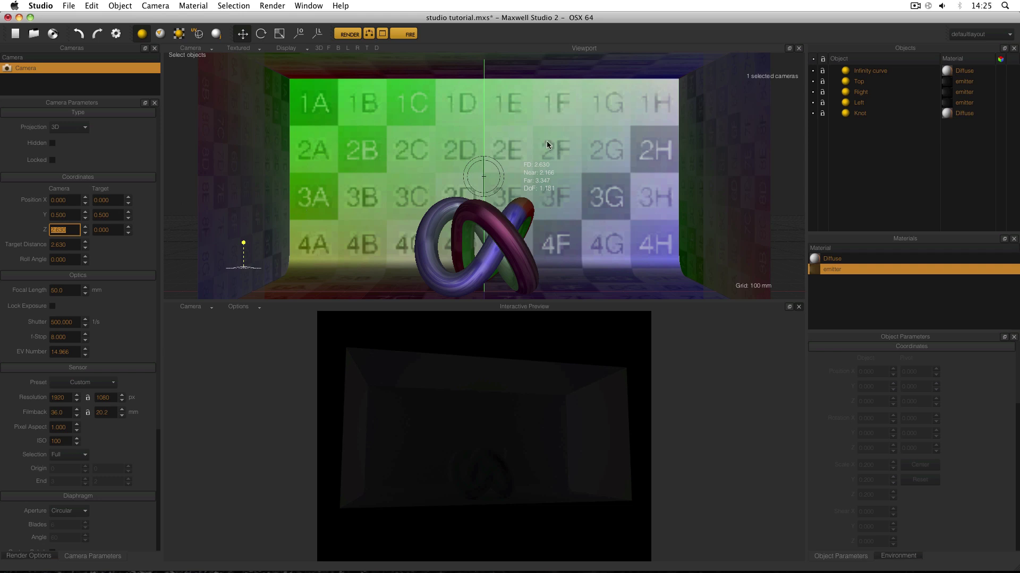
Step: Move the camera back along Z, trying 3 and 3.2 before settling on 3.3
{"action": "type", "text": "3"}
{"action": "key", "text": "Return"}
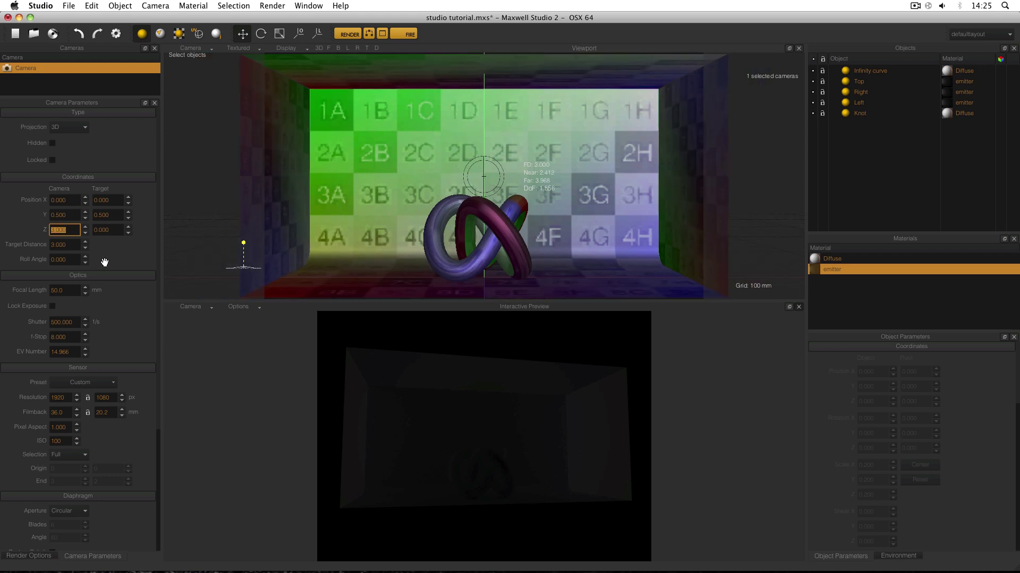
{"action": "type", "text": "3.2"}
{"action": "key", "text": "Return"}
{"action": "type", "text": "3.3"}
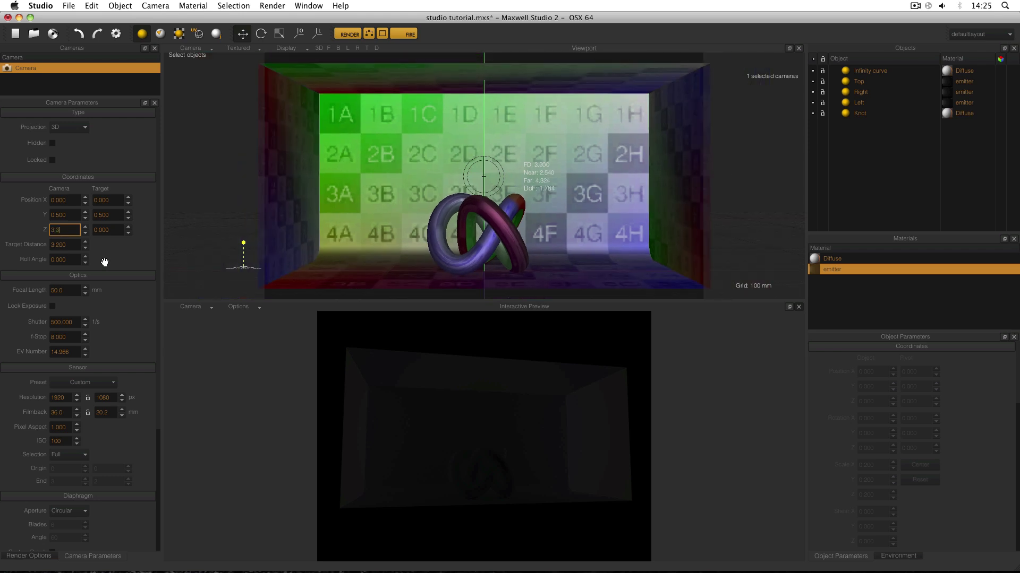
{"action": "key", "text": "Return"}
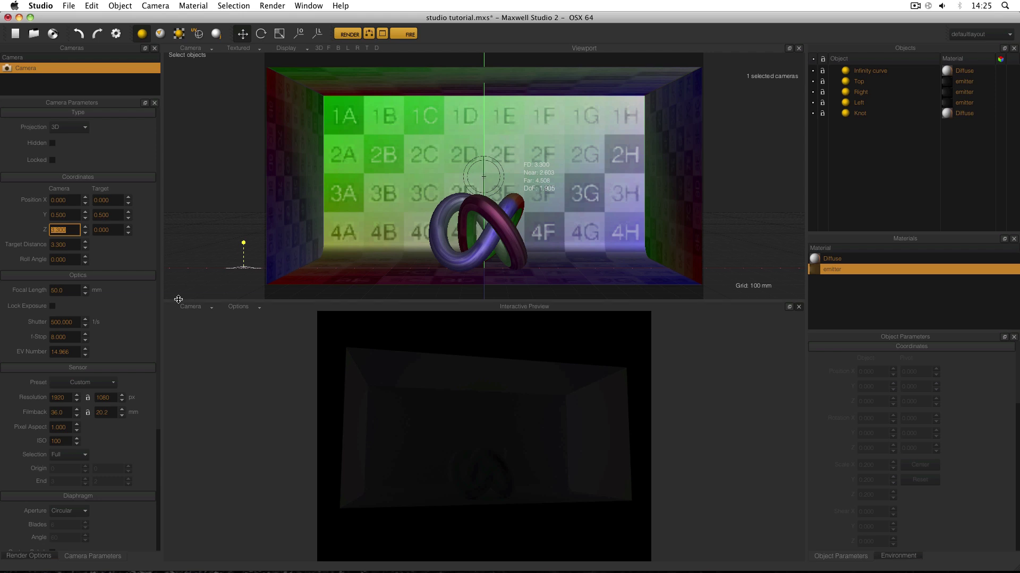
Step: Set the camera's f-stop to 32 and lock its exposure
{"action": "left_click", "coordinate": [73, 337]}
{"action": "type", "text": "32"}
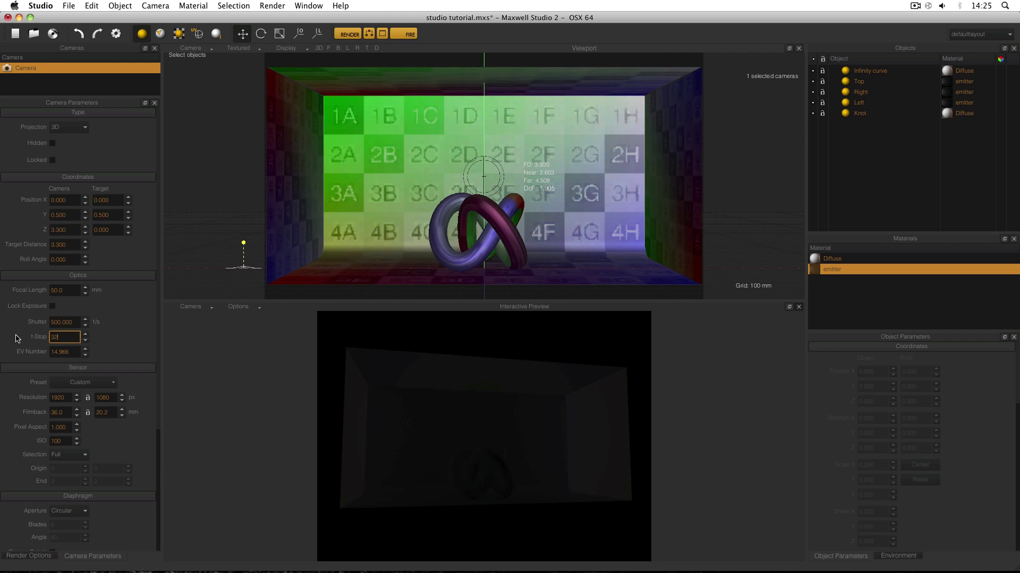
{"action": "key", "text": "Return"}
{"action": "left_click", "coordinate": [52, 306]}
Step: Set the camera's EV number to 9 and start the interactive preview render
{"action": "left_click", "coordinate": [72, 353]}
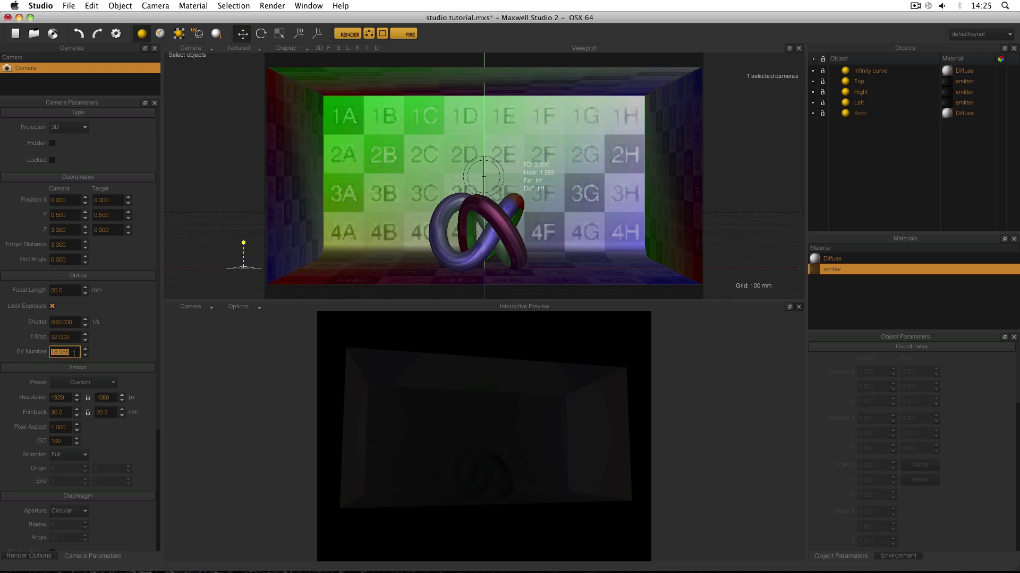
{"action": "type", "text": "9"}
{"action": "key", "text": "Return"}
{"action": "left_click", "coordinate": [410, 34]}
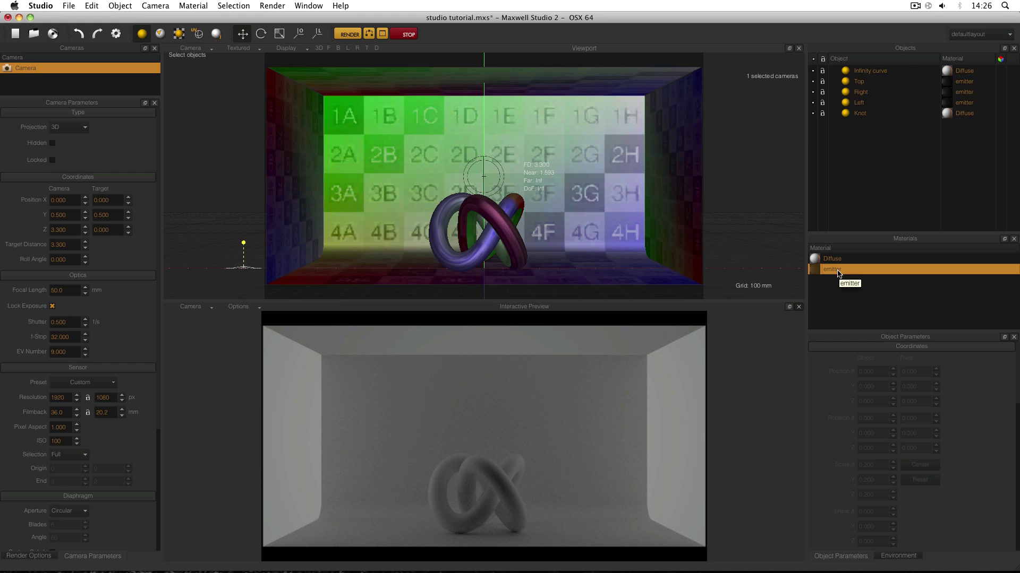
Step: Switch the emitter material's luminance to Lux with an output of 3000, refresh the material preview and close the material editor
{"action": "double_click", "coordinate": [838, 270]}
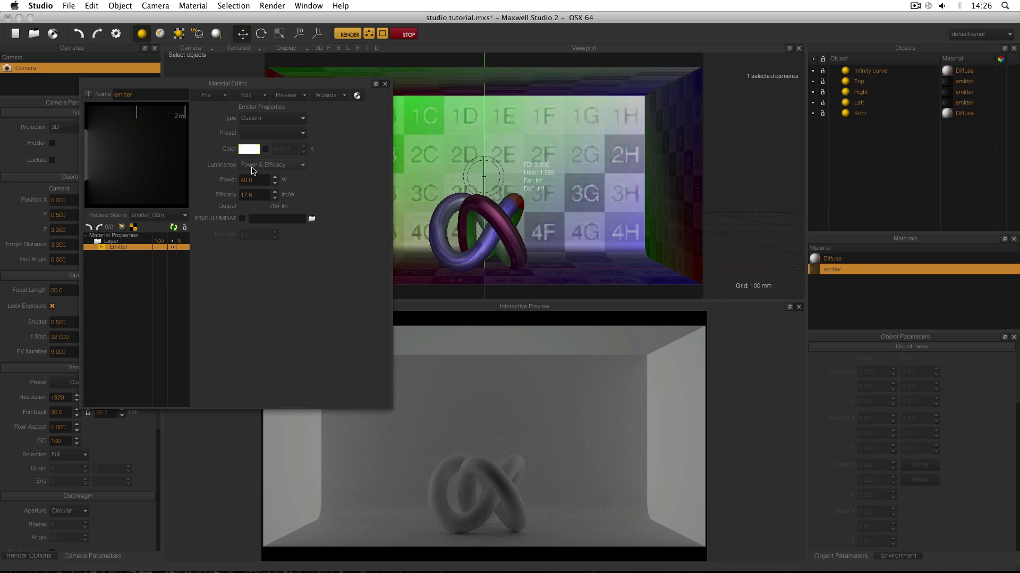
{"action": "left_click", "coordinate": [296, 167]}
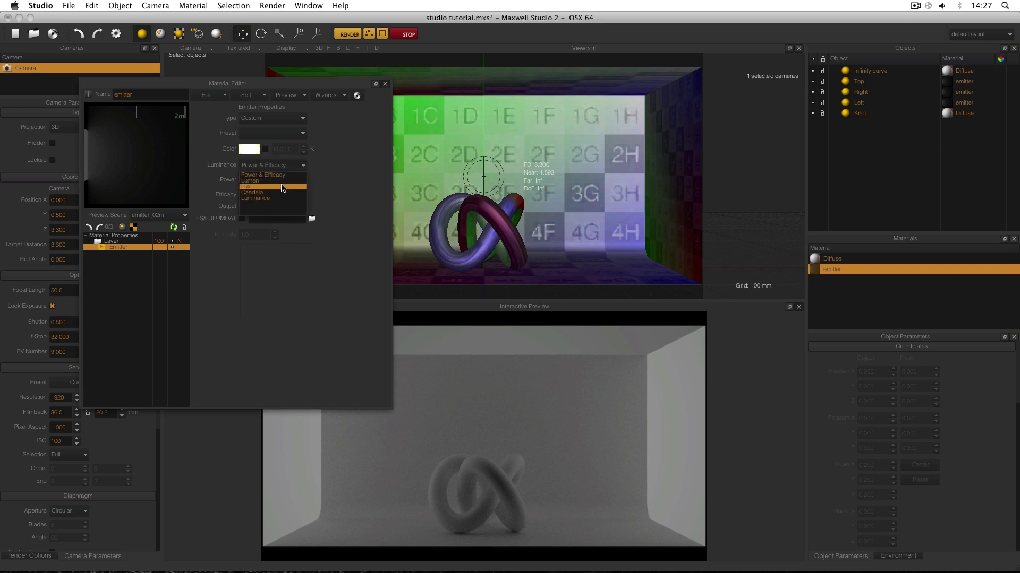
{"action": "left_click", "coordinate": [282, 186]}
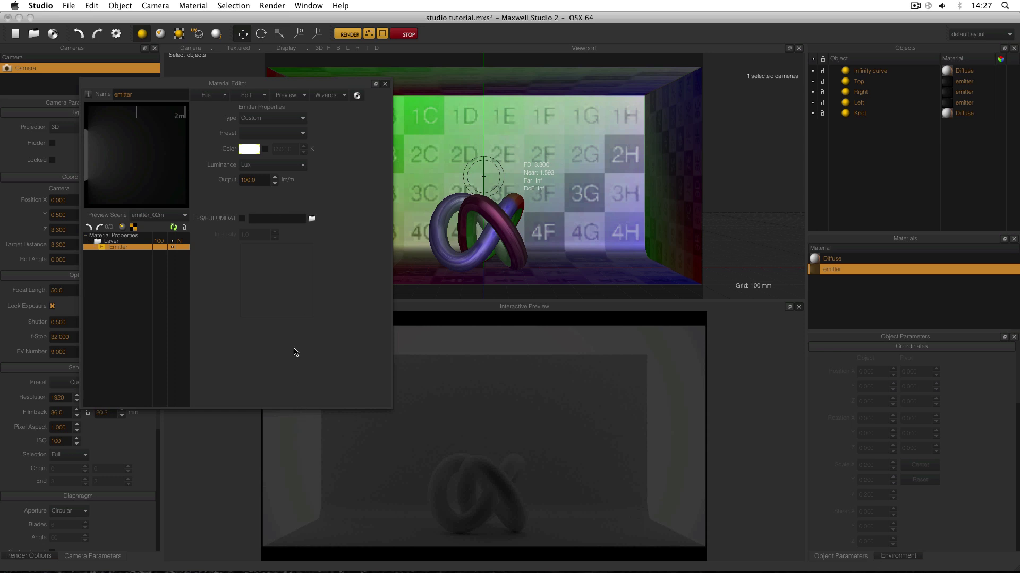
{"action": "type", "text": "3000"}
{"action": "key", "text": "Return"}
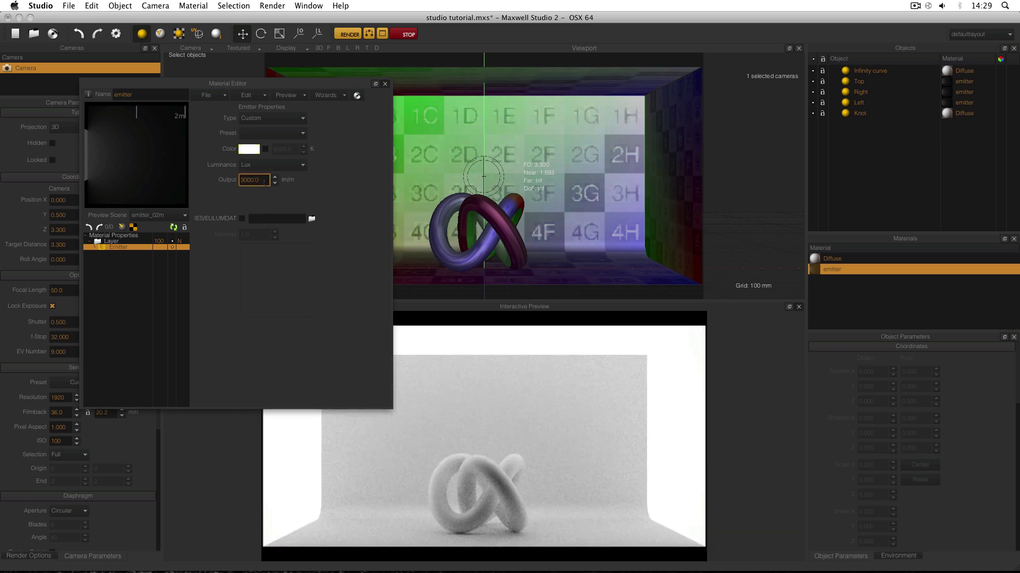
{"action": "left_click", "coordinate": [173, 227]}
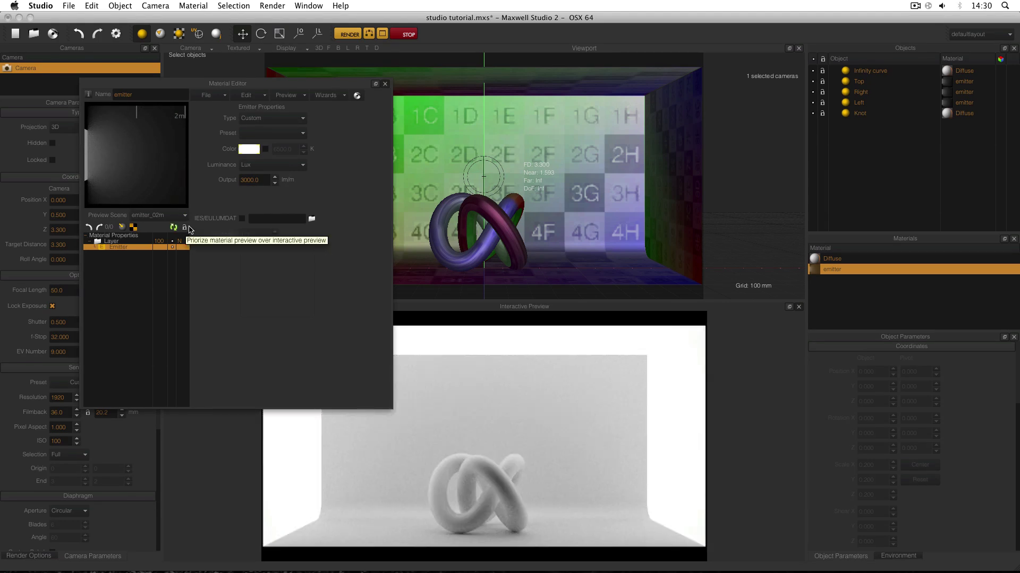
{"action": "left_click", "coordinate": [385, 84]}
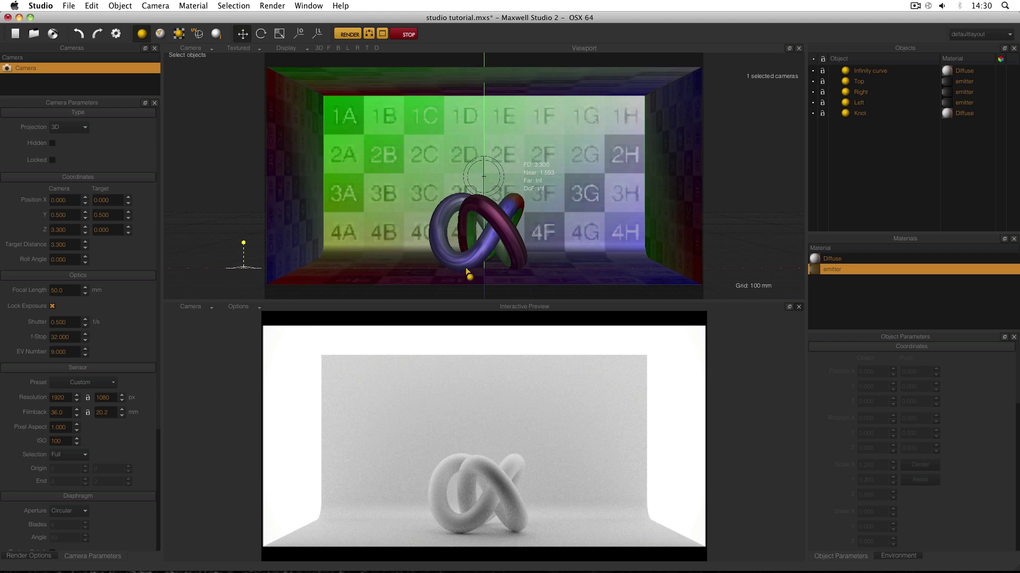
Step: Clone the existing camera and make the clone the active view
{"action": "right_click", "coordinate": [70, 69]}
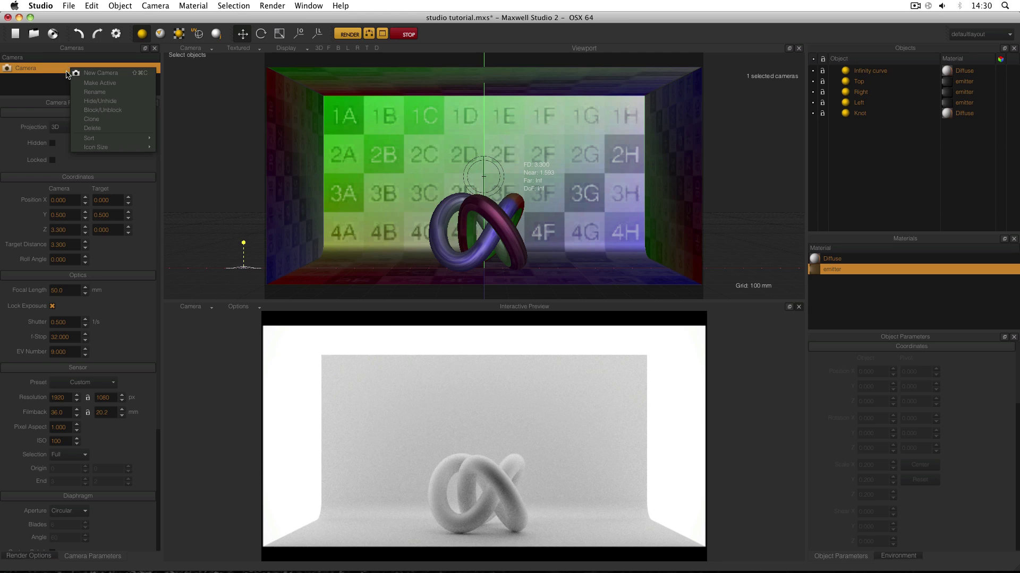
{"action": "left_click", "coordinate": [97, 119]}
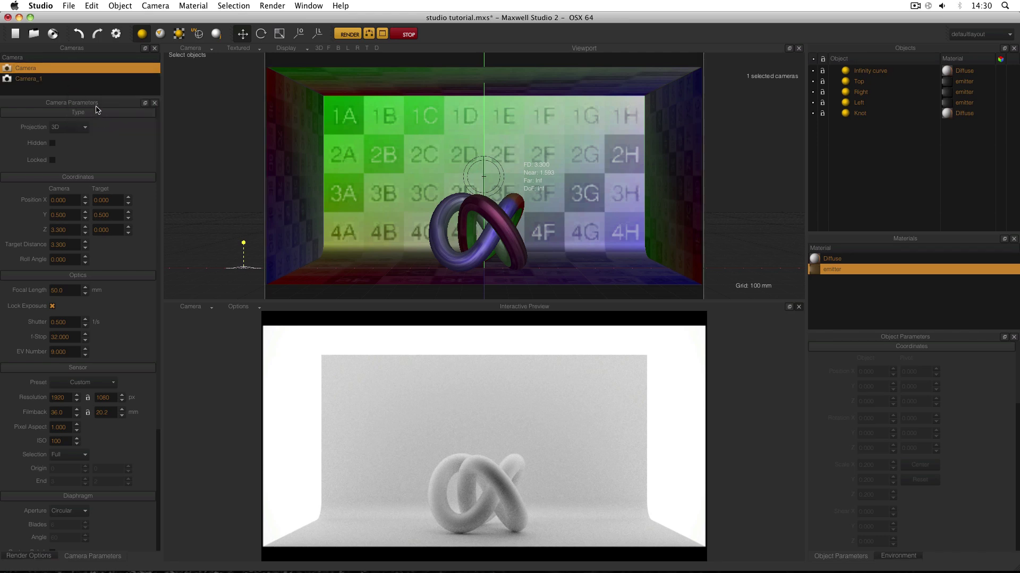
{"action": "left_click", "coordinate": [44, 81]}
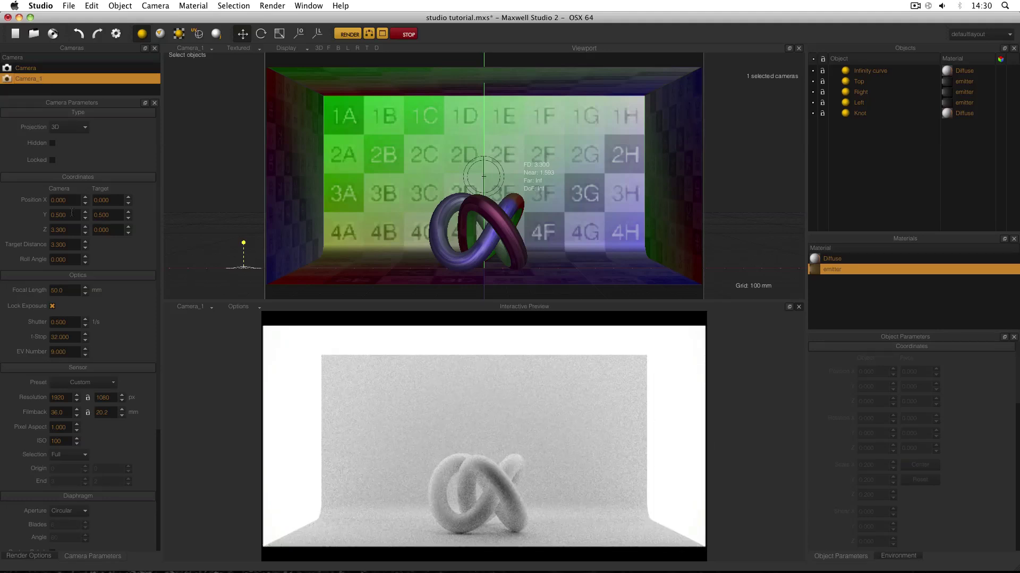
Step: Lower the cloned camera by setting both its Y position and its target's Y position to 0.25
{"action": "double_click", "coordinate": [72, 215]}
{"action": "key", "text": "BackSpace"}
{"action": "type", "text": ".25"}
{"action": "key", "text": "Return"}
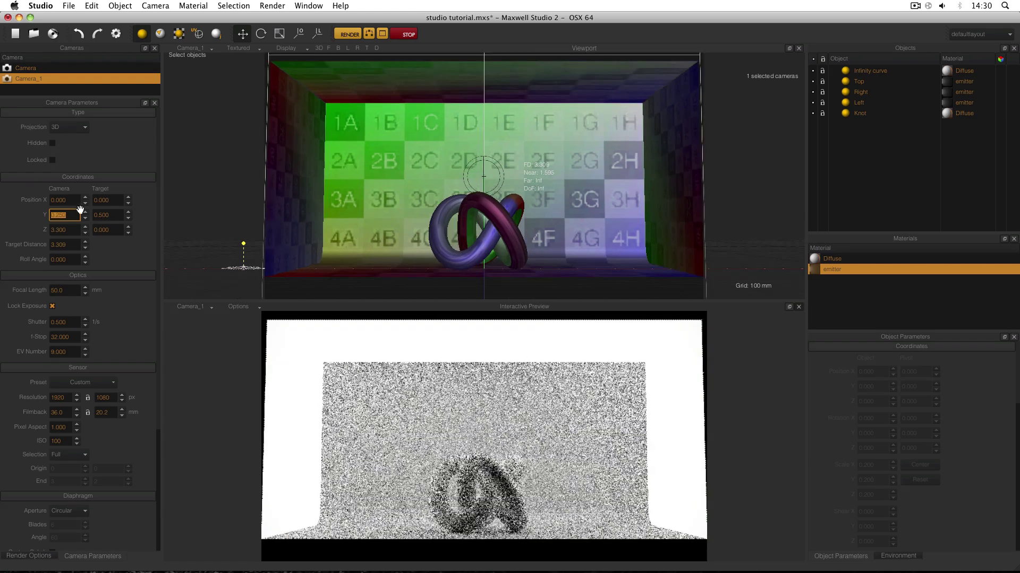
{"action": "double_click", "coordinate": [93, 215]}
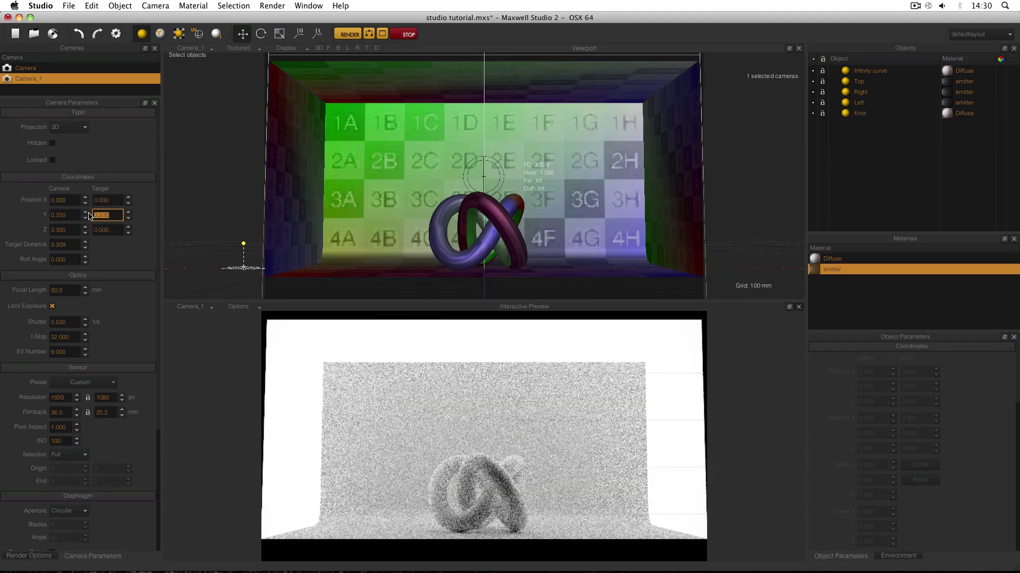
{"action": "key", "text": "BackSpace"}
{"action": "type", "text": ".25"}
{"action": "key", "text": "Return"}
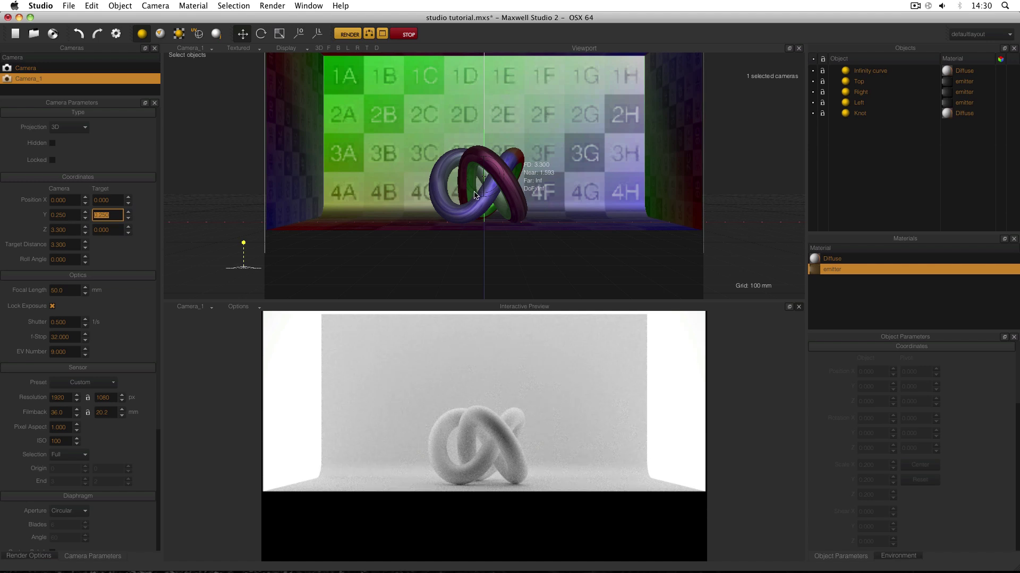
{"action": "key", "text": "Return"}
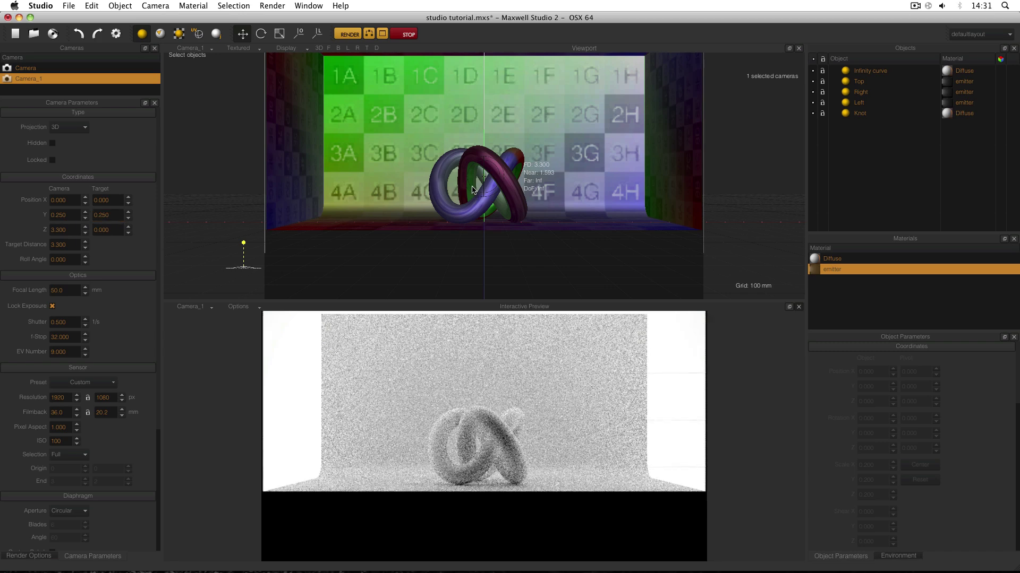
Step: Bring the cloned camera in close to the knot and set its Z position to 1.5
{"action": "scroll", "coordinate": [478, 206], "scroll_direction": "up", "scroll_amount": 5}
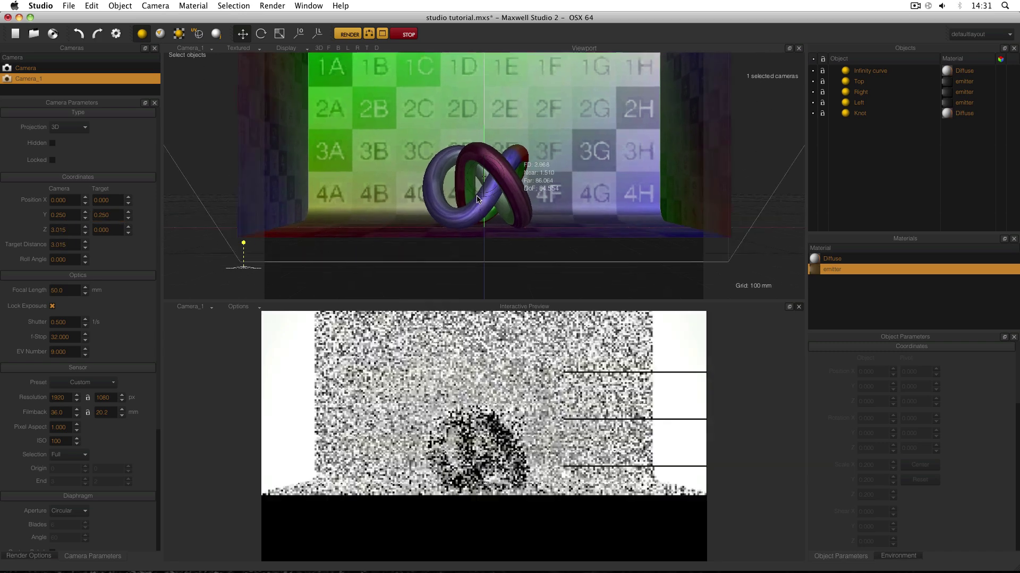
{"action": "scroll", "coordinate": [478, 190], "scroll_direction": "up", "scroll_amount": 5}
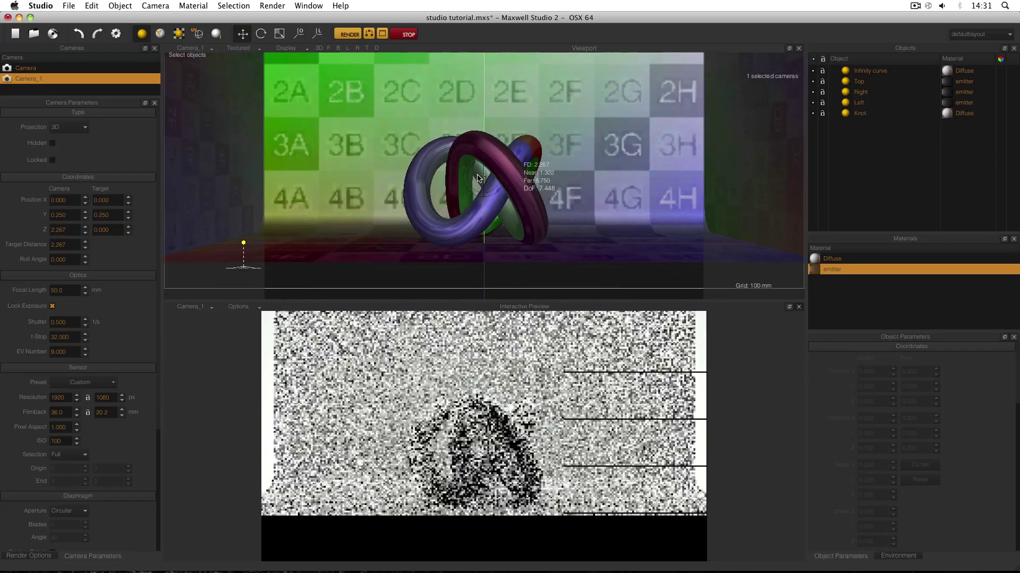
{"action": "scroll", "coordinate": [479, 163], "scroll_direction": "up", "scroll_amount": 4}
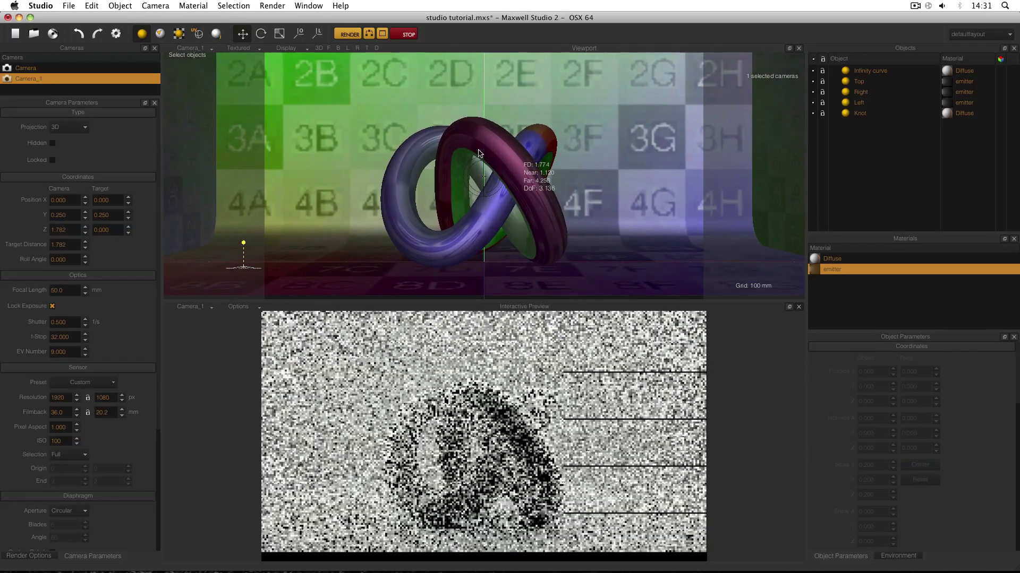
{"action": "scroll", "coordinate": [478, 144], "scroll_direction": "up", "scroll_amount": 1}
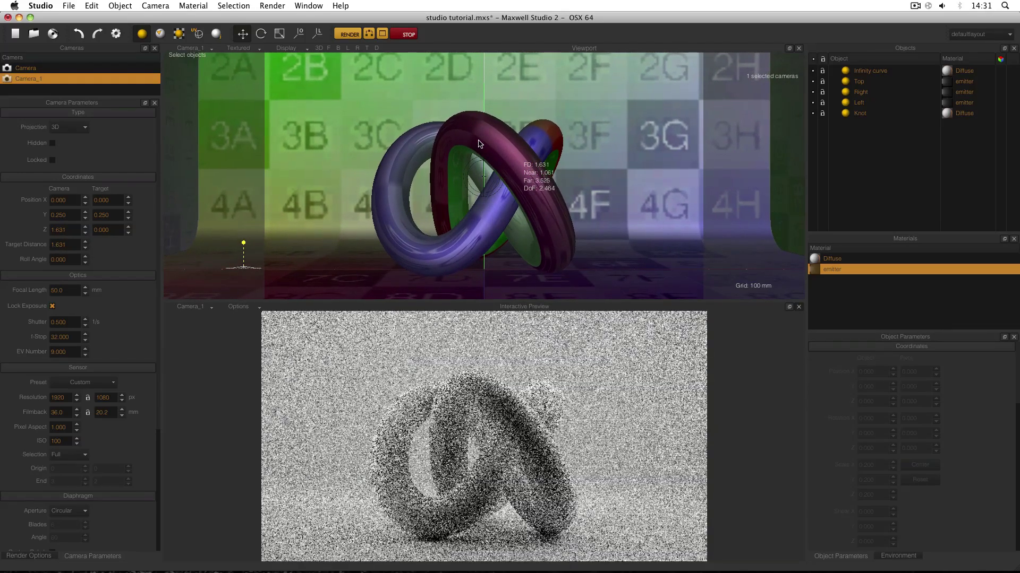
{"action": "scroll", "coordinate": [478, 142], "scroll_direction": "up", "scroll_amount": 1}
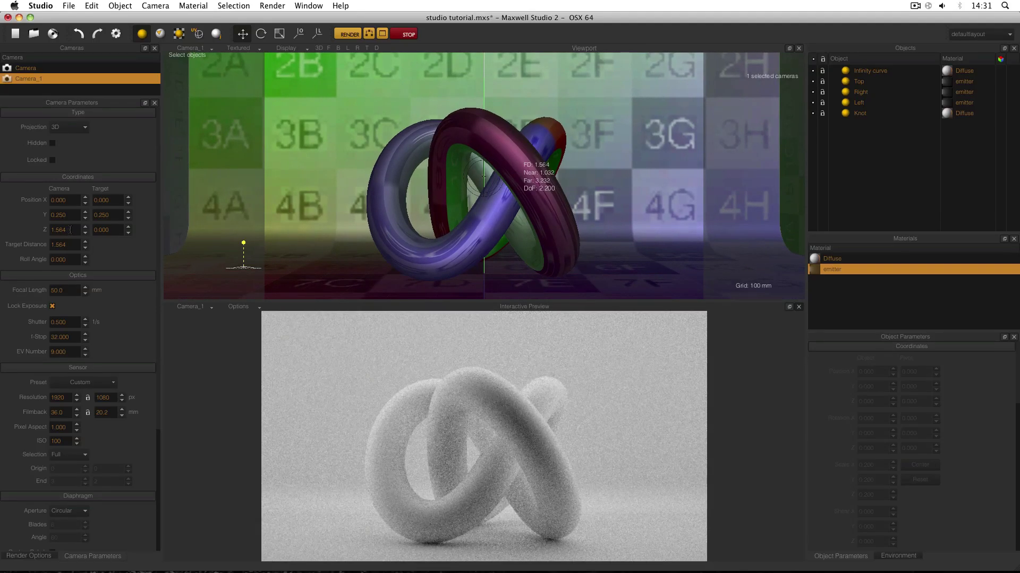
{"action": "left_click_drag", "start_coordinate": [72, 230], "coordinate": [21, 226]}
{"action": "type", "text": "1.5"}
{"action": "key", "text": "Return"}
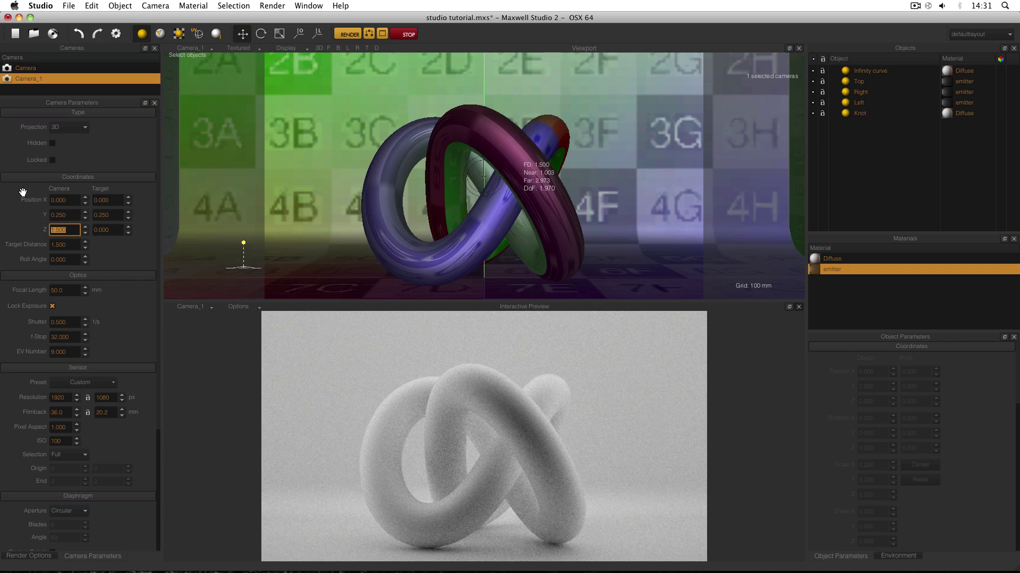
Step: Rename the cloned camera as Close up
{"action": "left_click", "coordinate": [30, 80]}
{"action": "left_click", "coordinate": [30, 79]}
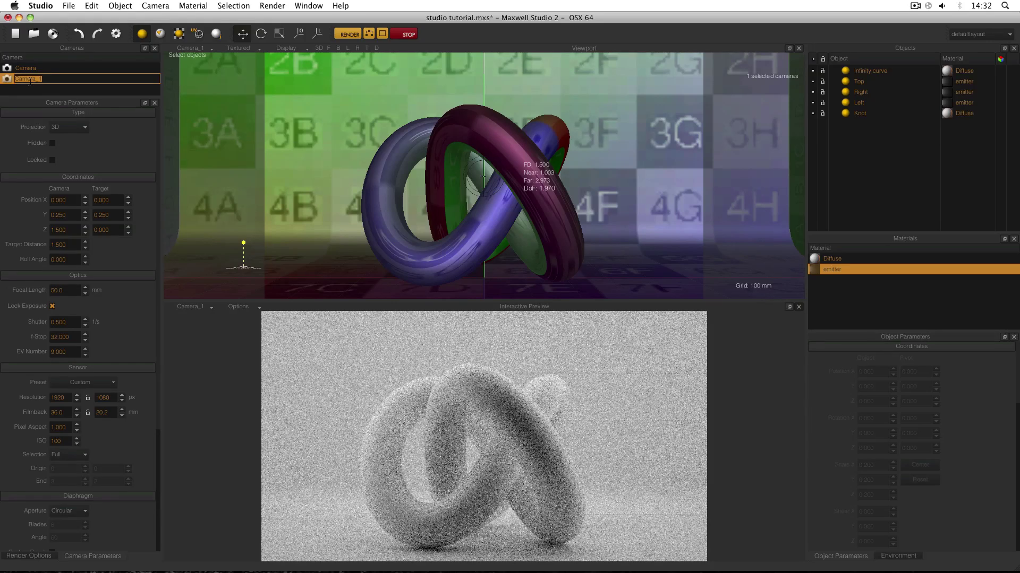
{"action": "type", "text": "Cl"}
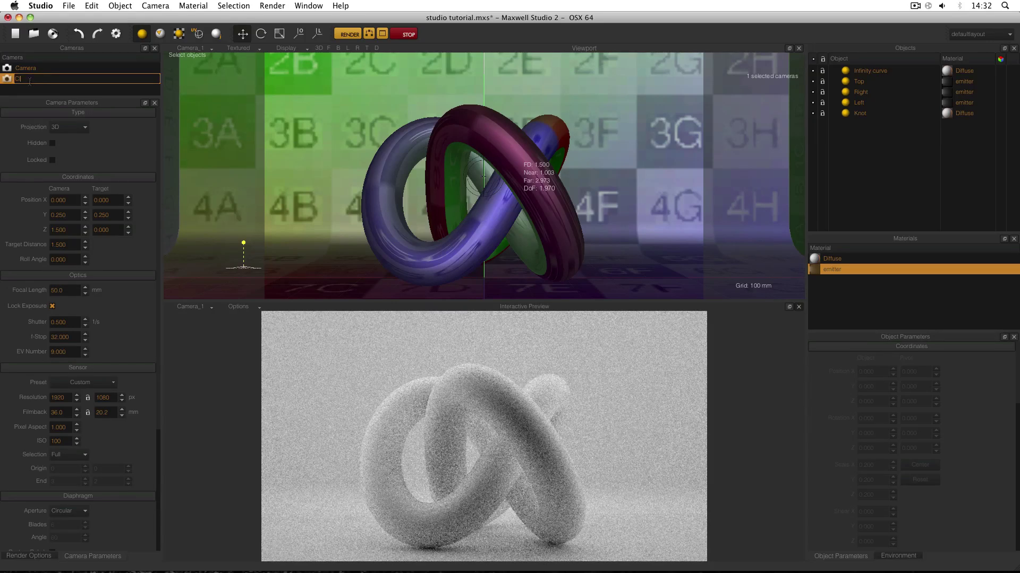
{"action": "type", "text": "oseup"}
{"action": "key", "text": "Return"}
Step: Rename the original camera as Overview and save the scene
{"action": "key", "text": "Up"}
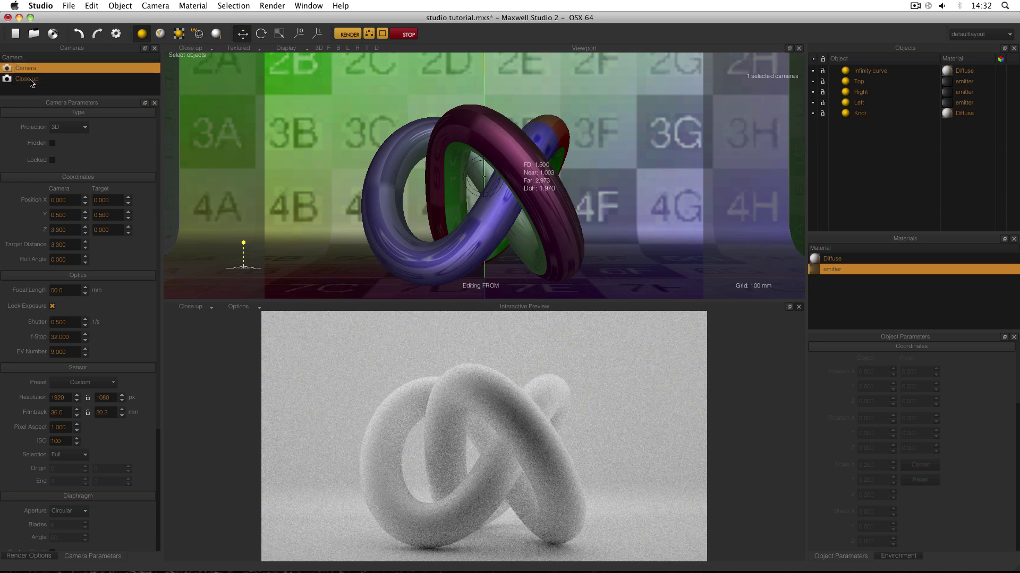
{"action": "key", "text": "Return"}
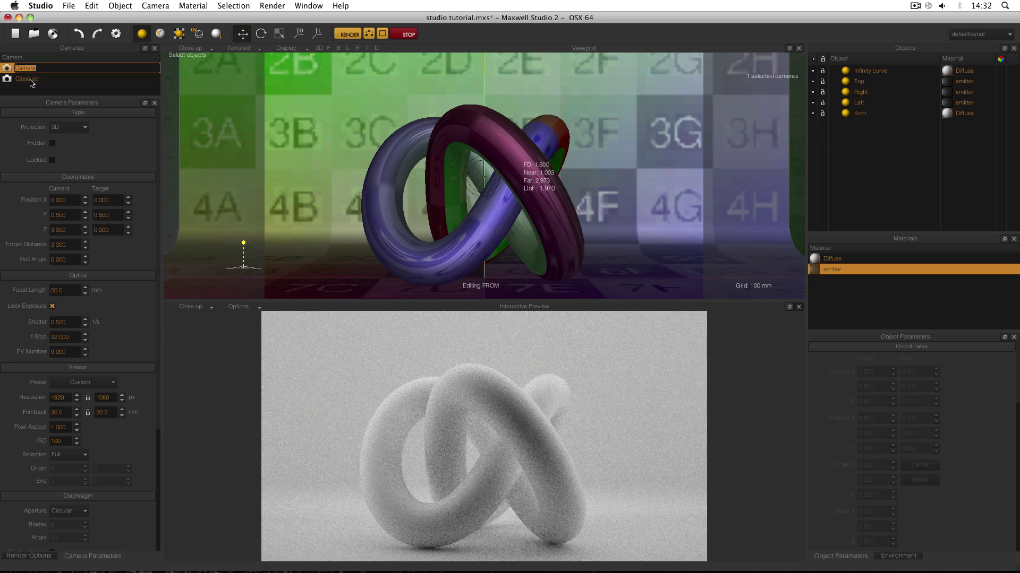
{"action": "type", "text": "Overview"}
{"action": "key", "text": "Return"}
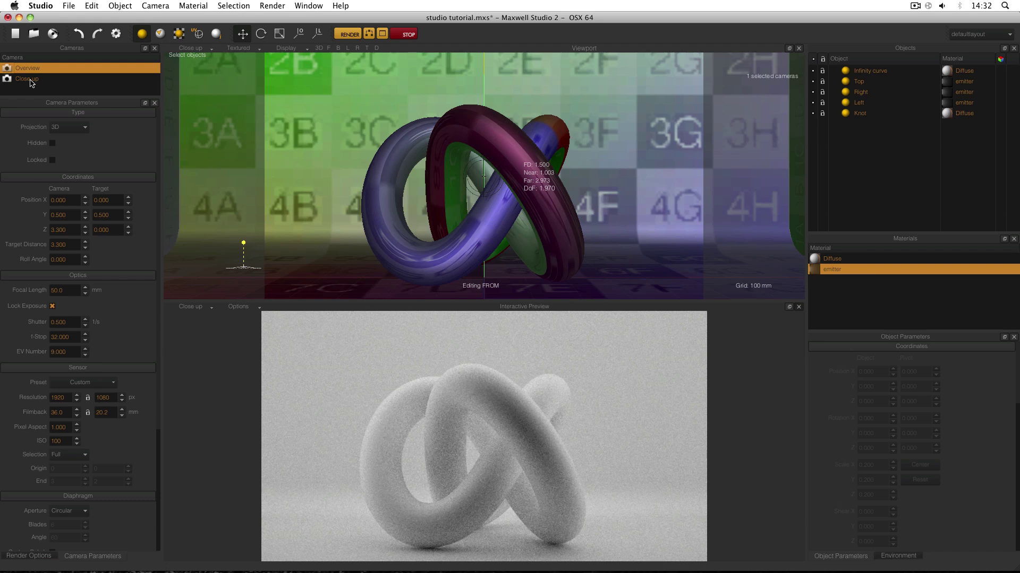
{"action": "key", "text": "super+s"}
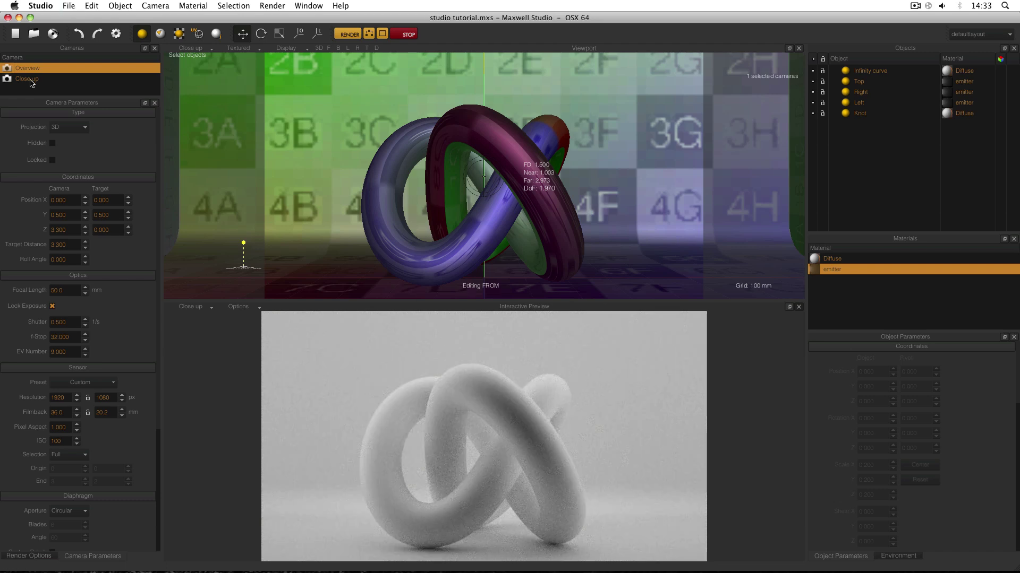